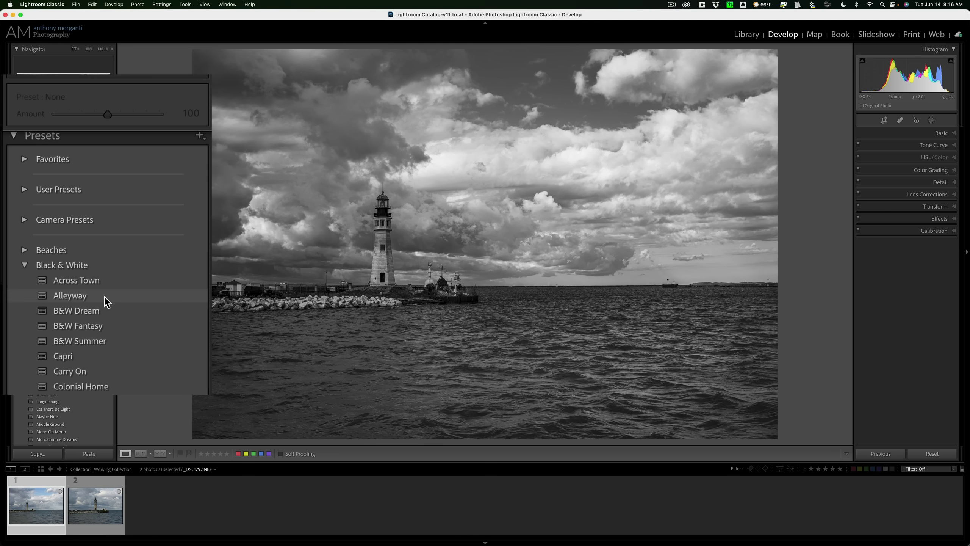
- Try the Alleyway preset at amount 55, then reset the photo to its original colour
{"action": "left_click", "coordinate": [105, 297]}
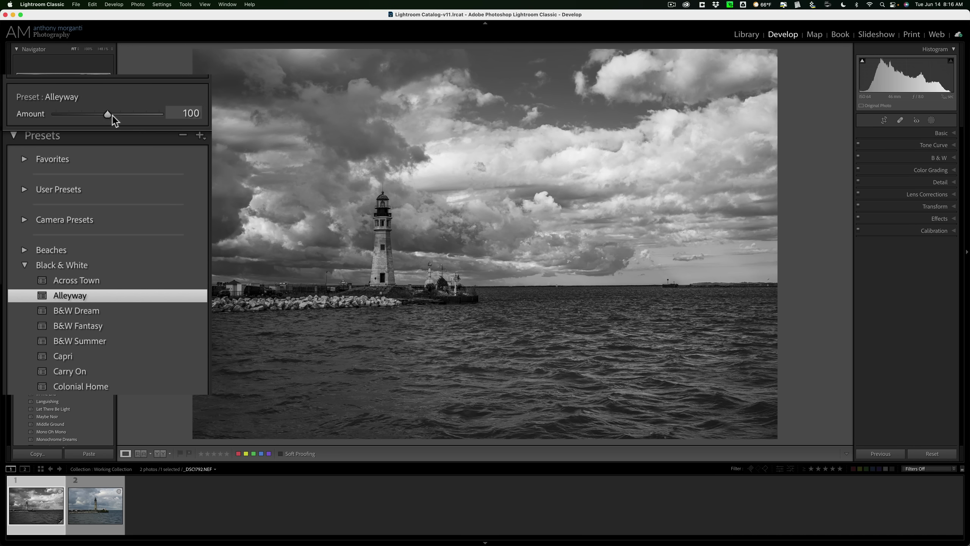
{"action": "left_click_drag", "start_coordinate": [109, 115], "coordinate": [84, 115]}
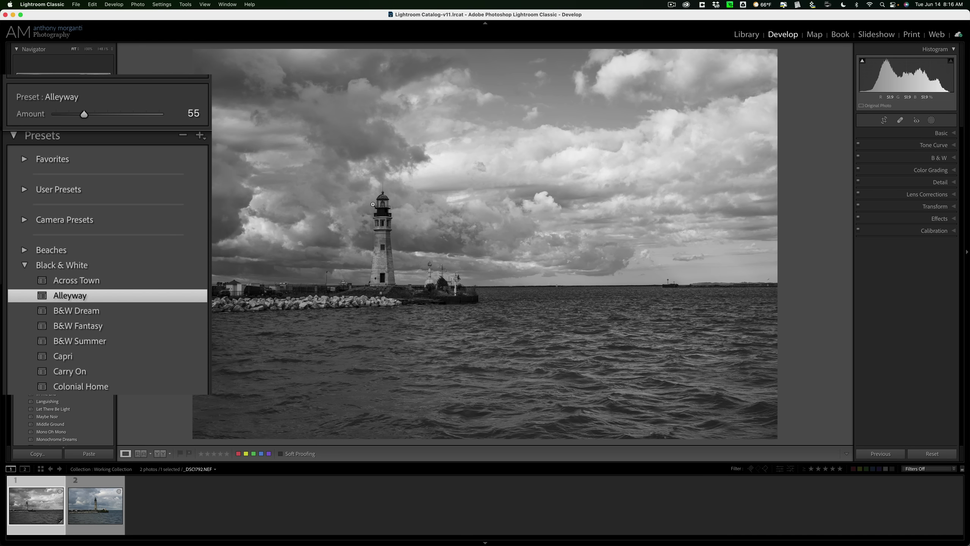
{"action": "left_click", "coordinate": [933, 453]}
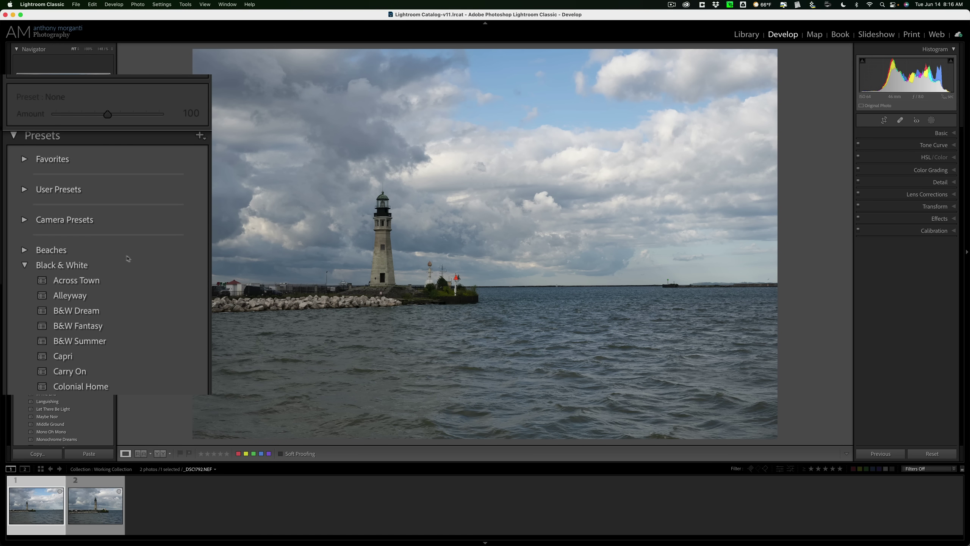
{"action": "left_click", "coordinate": [92, 281]}
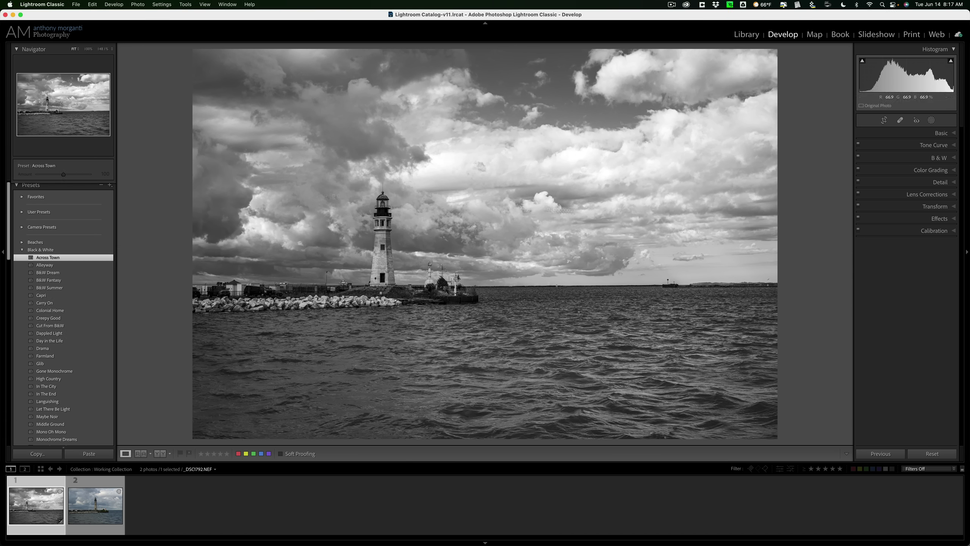
- Apply the Alleyway black-and-white preset and inspect its Basic, Detail and Effects settings
{"action": "left_click", "coordinate": [942, 136]}
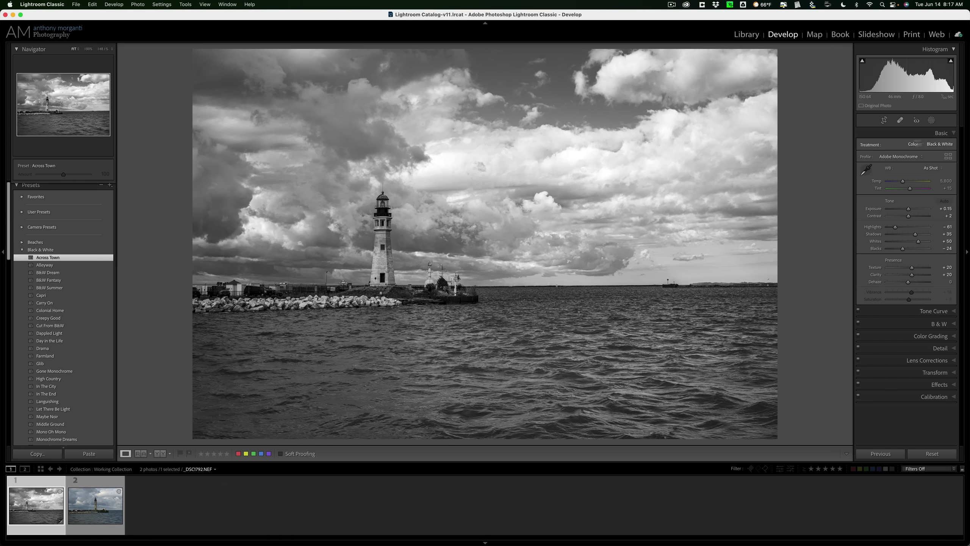
{"action": "left_click", "coordinate": [56, 268]}
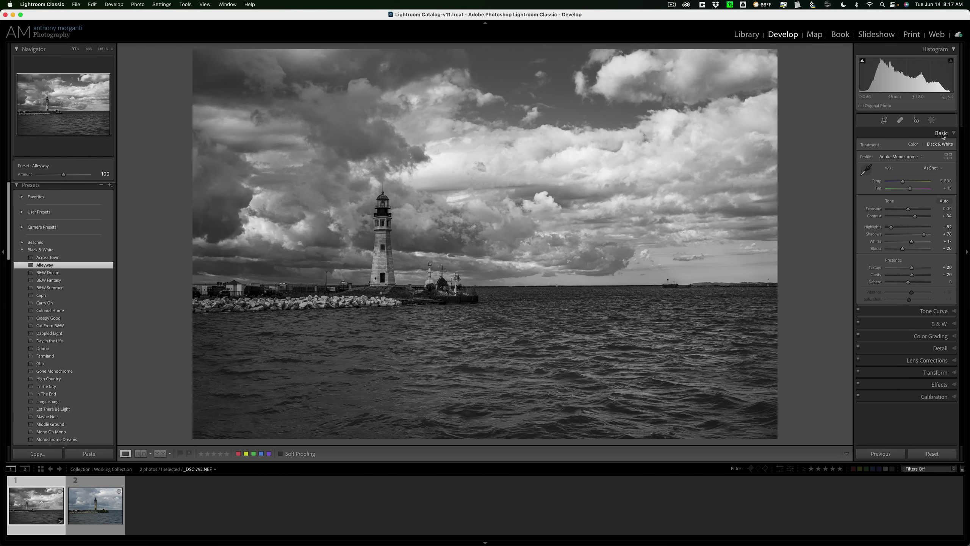
{"action": "left_click", "coordinate": [942, 134]}
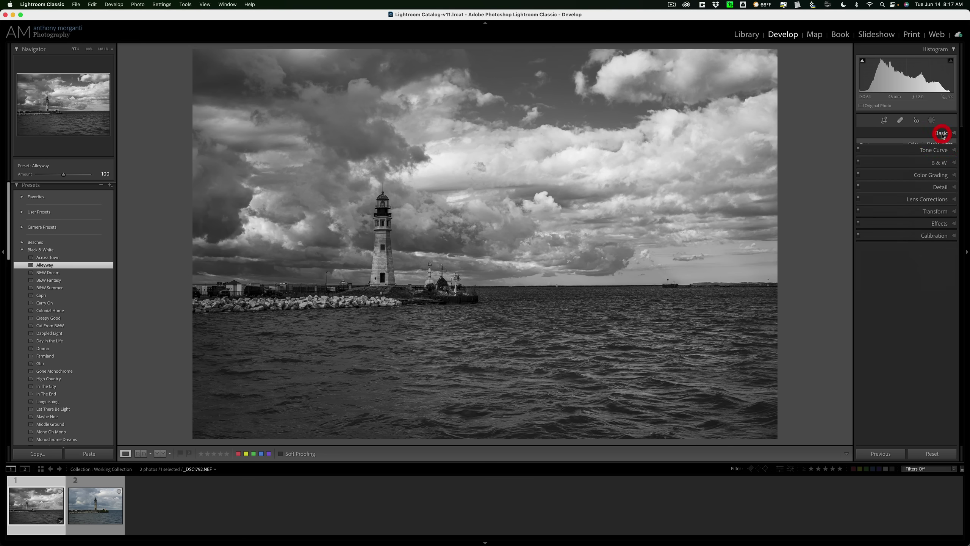
{"action": "left_click", "coordinate": [941, 183]}
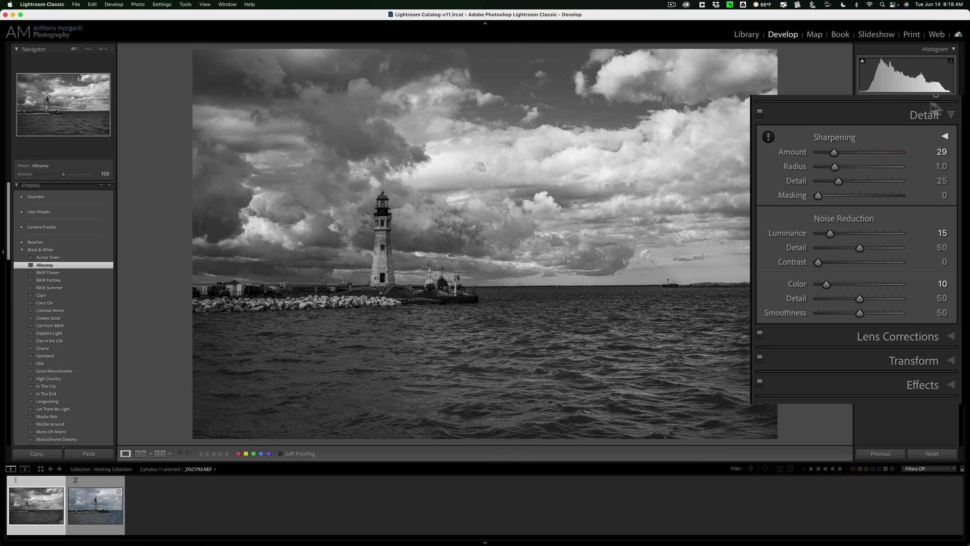
{"action": "left_click", "coordinate": [921, 115]}
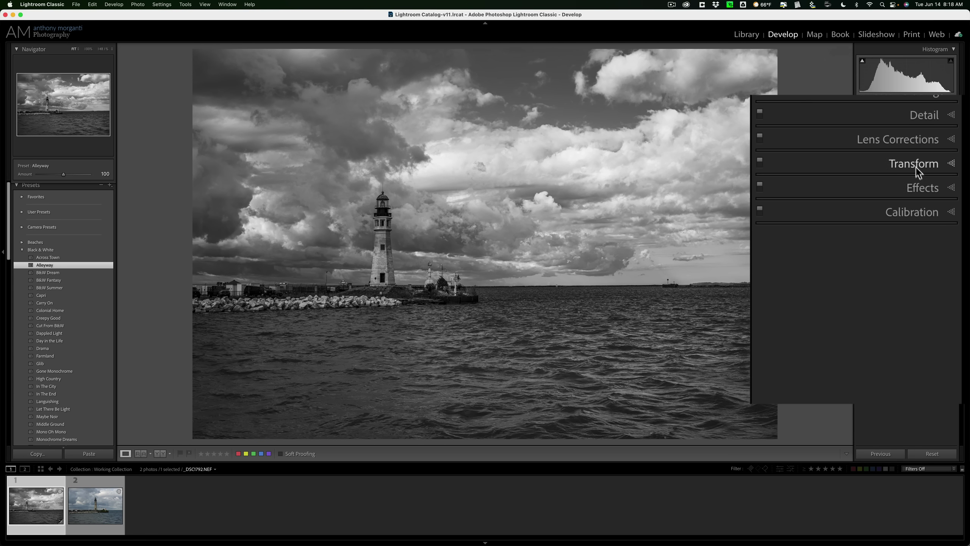
{"action": "left_click", "coordinate": [921, 188]}
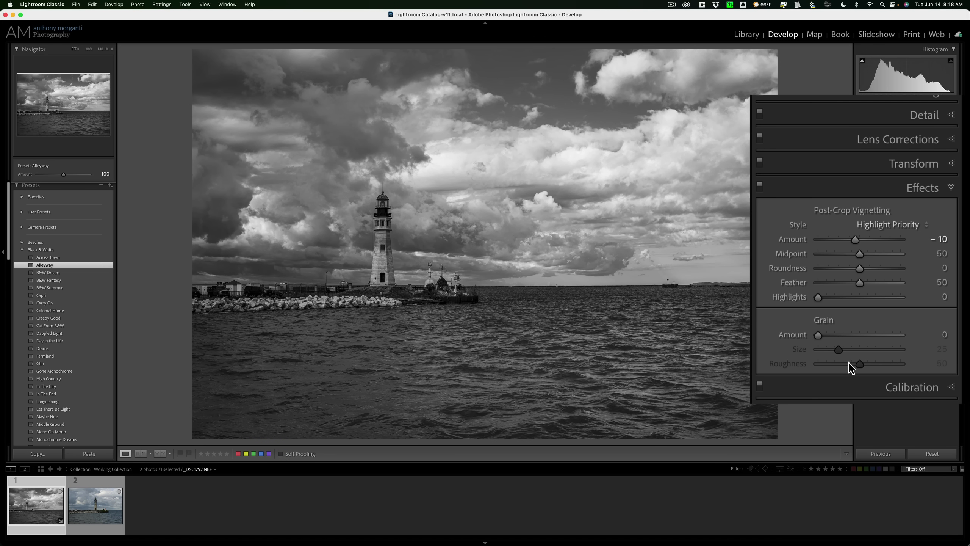
{"action": "left_click", "coordinate": [918, 189]}
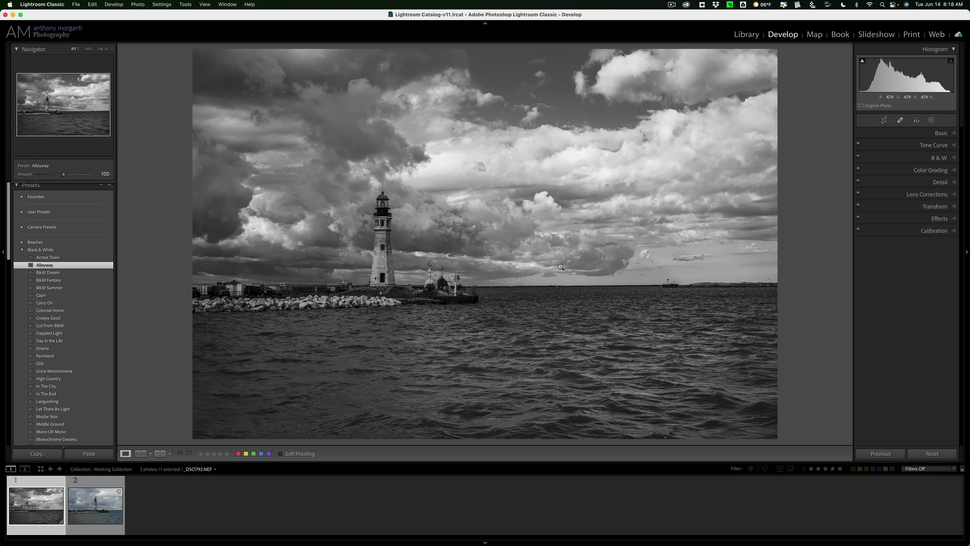
- Reset the lighthouse photo to remove the black-and-white preset
{"action": "left_click", "coordinate": [930, 455]}
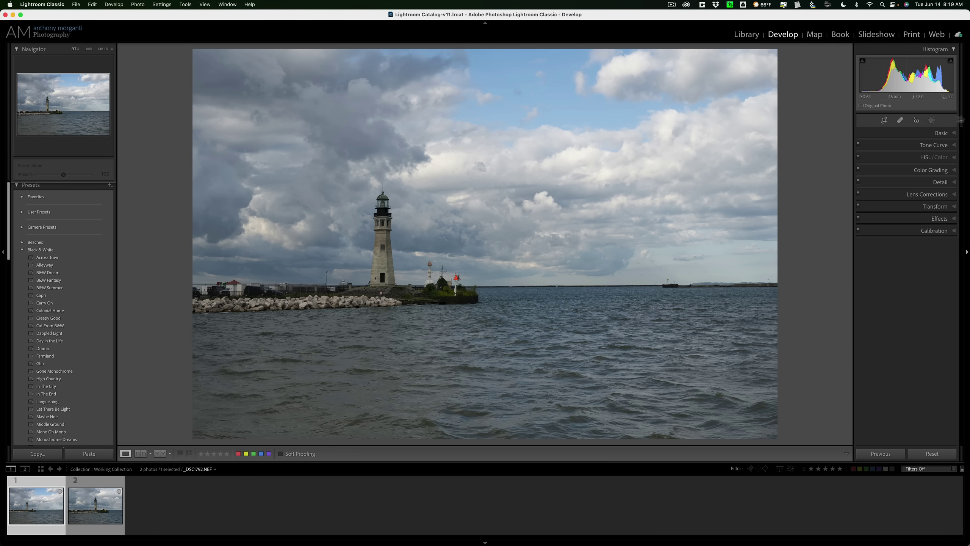
- Create a Select Sky mask and add the lighthouse subject to it
{"action": "left_click", "coordinate": [932, 121]}
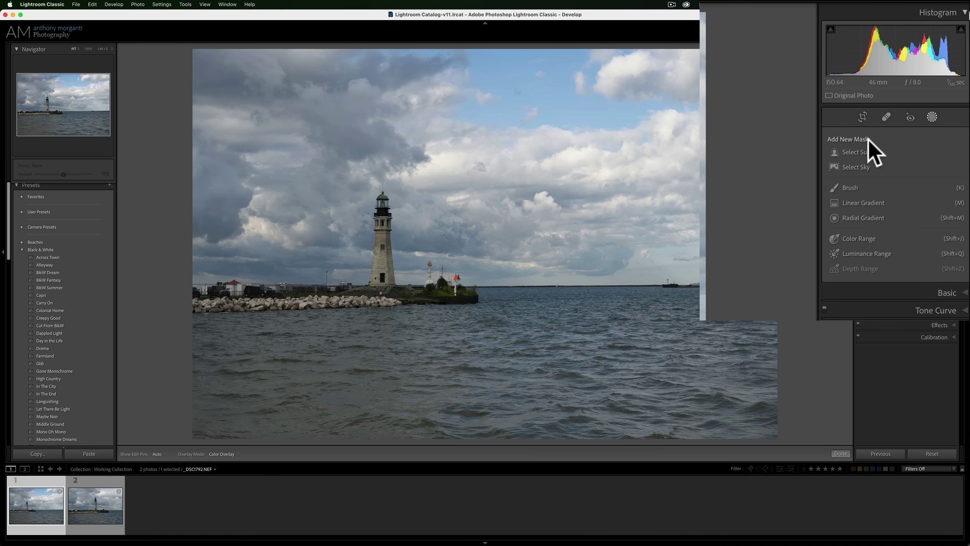
{"action": "left_click", "coordinate": [860, 164]}
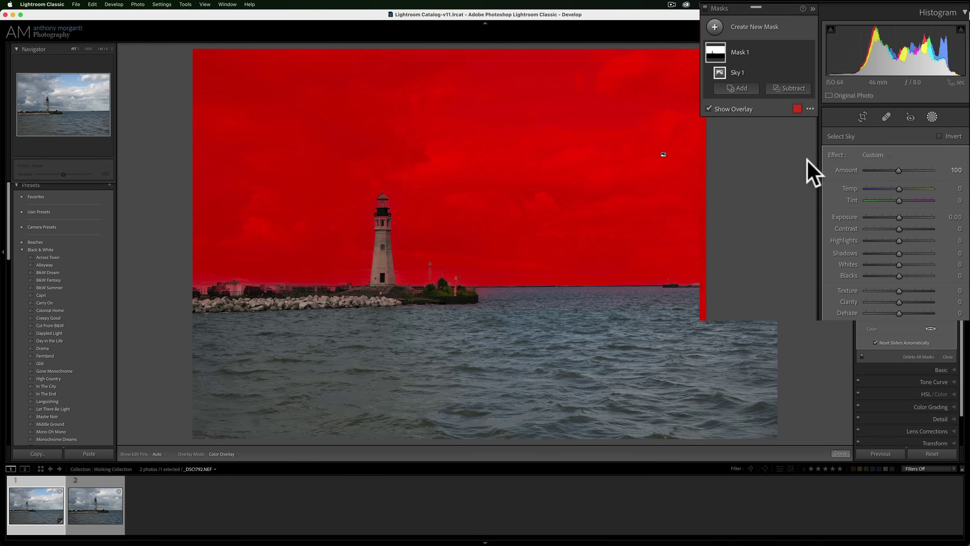
{"action": "left_click", "coordinate": [734, 89]}
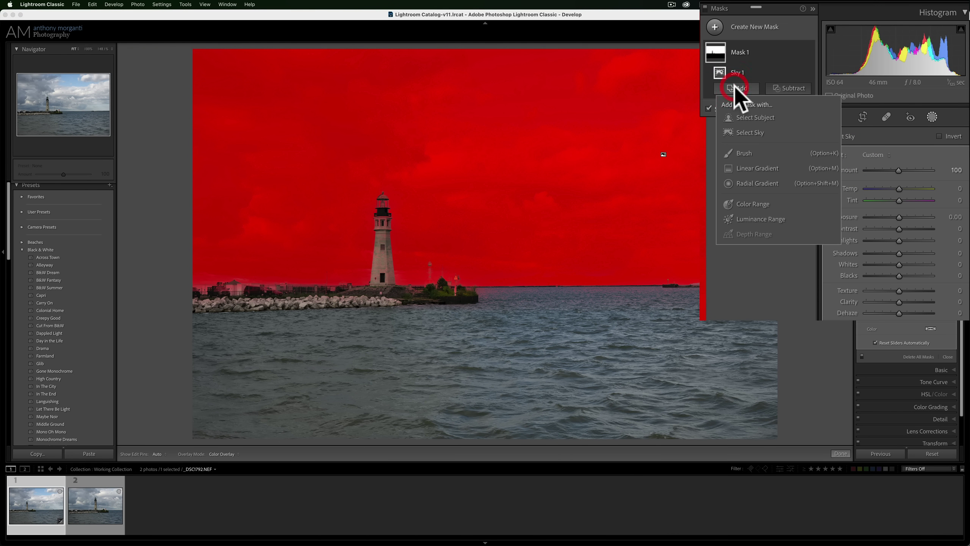
{"action": "left_click", "coordinate": [756, 117]}
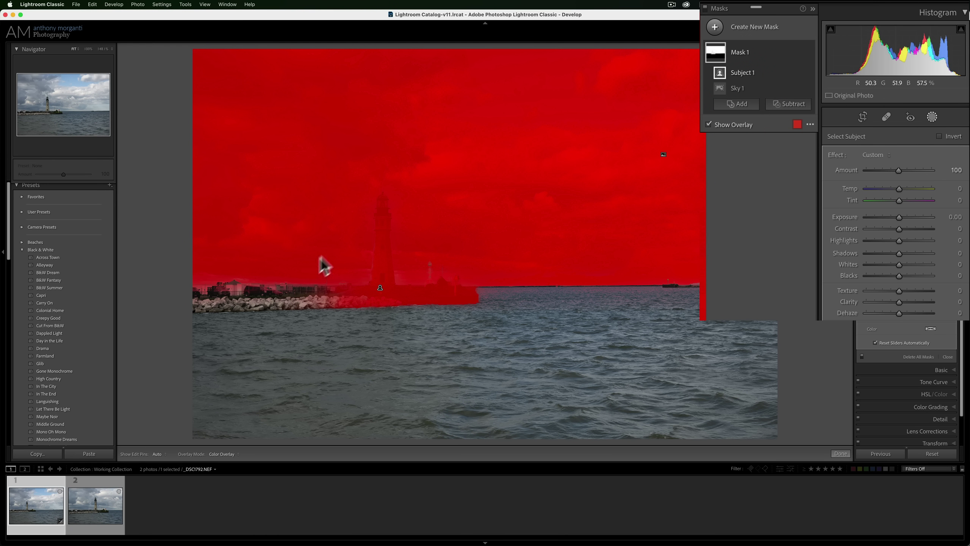
- Add a brushed area over the shoreline rocks and buildings, toggling the overlay to check coverage
{"action": "left_click", "coordinate": [738, 105]}
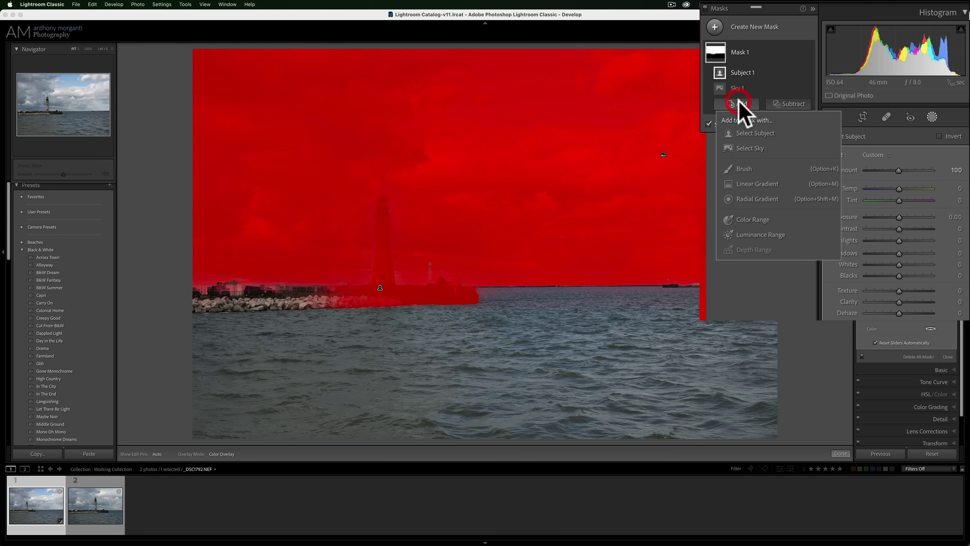
{"action": "left_click", "coordinate": [744, 167]}
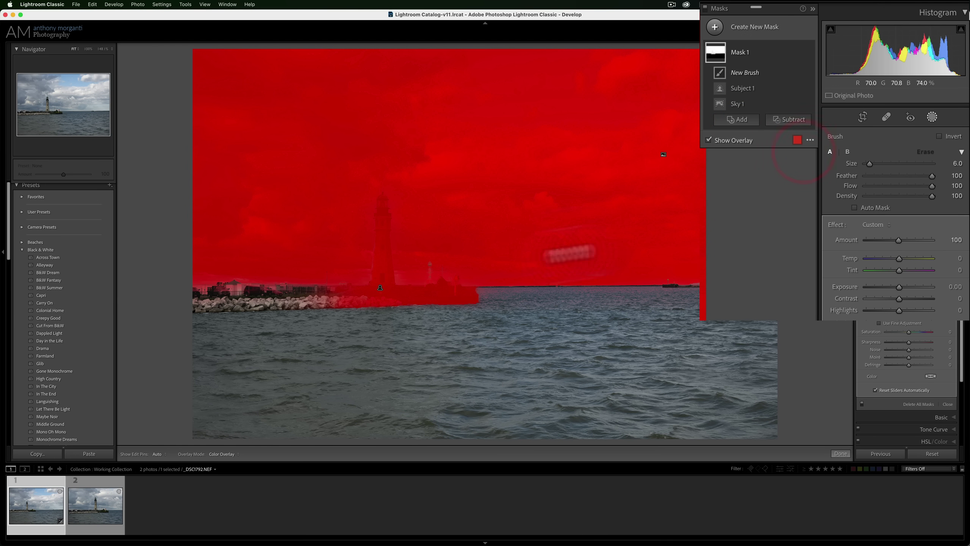
{"action": "key", "text": "h"}
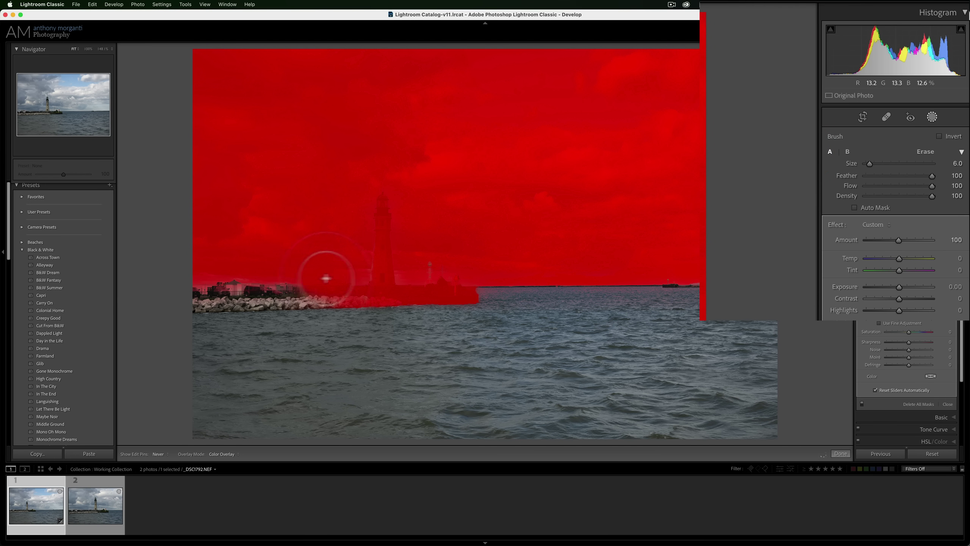
{"action": "mouse_move", "coordinate": [180, 282]}
{"action": "left_mouse_down"}
{"action": "mouse_move", "coordinate": [230, 301]}
{"action": "mouse_move", "coordinate": [211, 300]}
{"action": "mouse_move", "coordinate": [353, 292]}
{"action": "left_mouse_up"}
{"action": "key", "text": "h"}
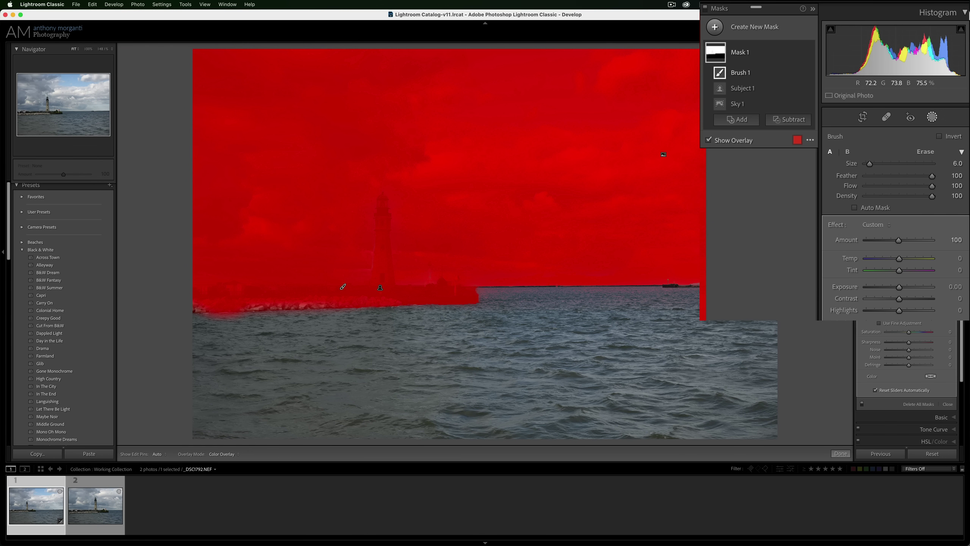
{"action": "key", "text": "h"}
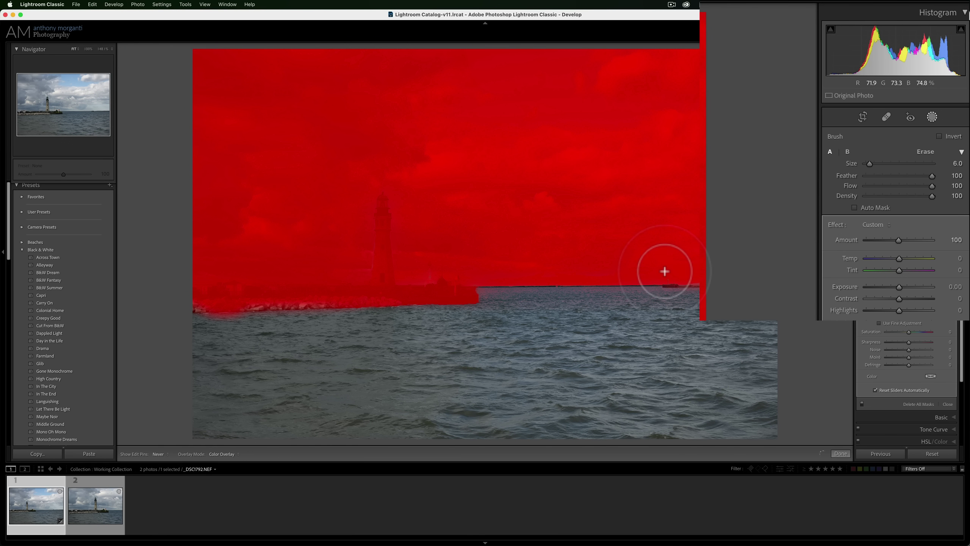
{"action": "key", "text": "h"}
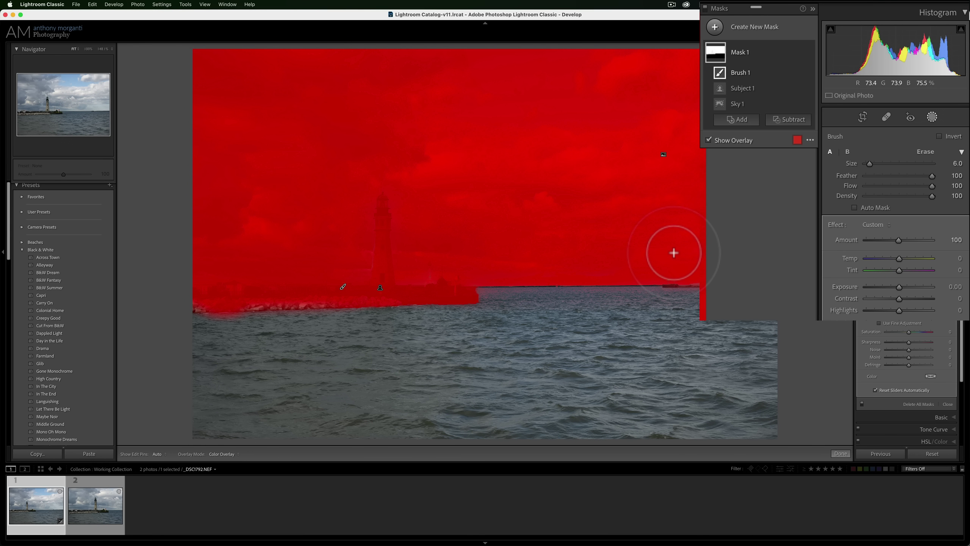
{"action": "left_click", "coordinate": [939, 137]}
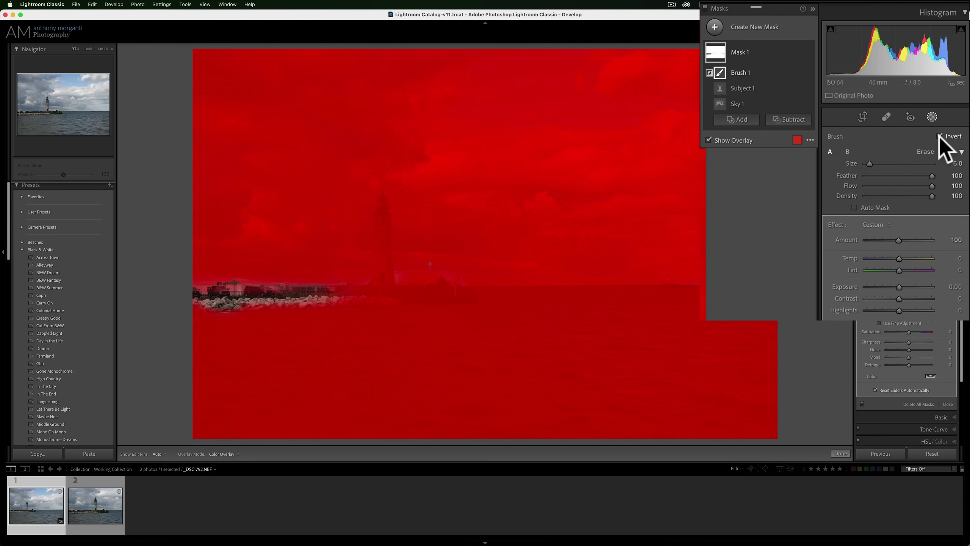
{"action": "left_click", "coordinate": [940, 136]}
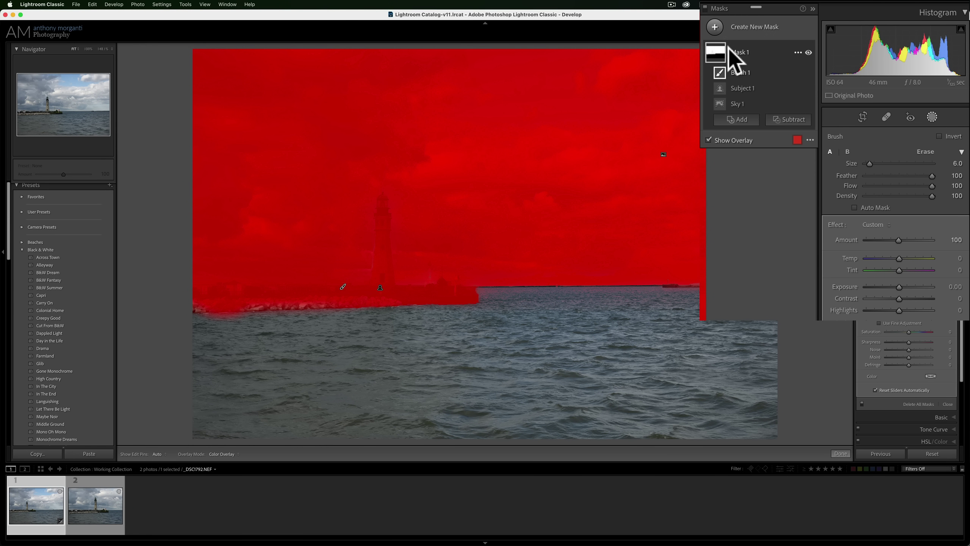
- Invert Mask 1 onto the water, then reset to discard all masks
{"action": "left_click", "coordinate": [797, 52]}
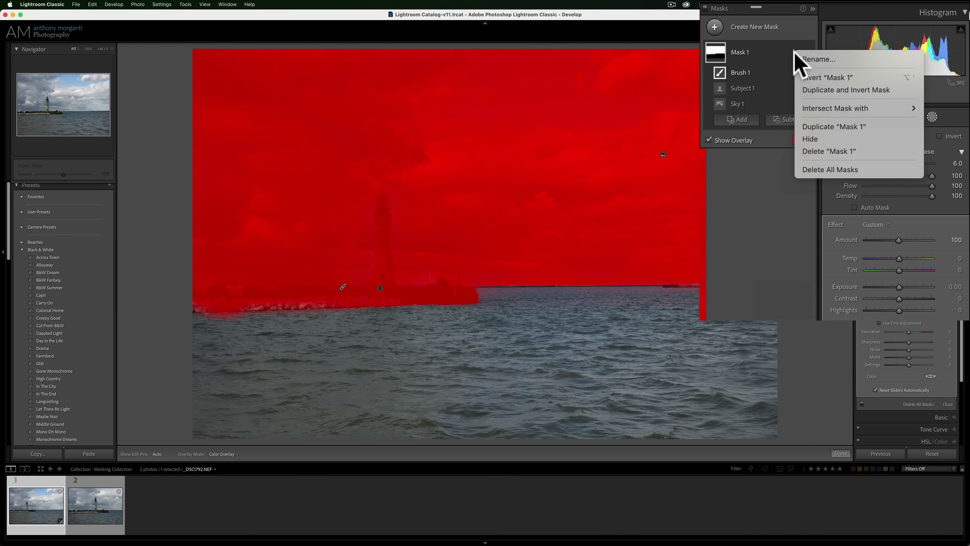
{"action": "left_click", "coordinate": [813, 76]}
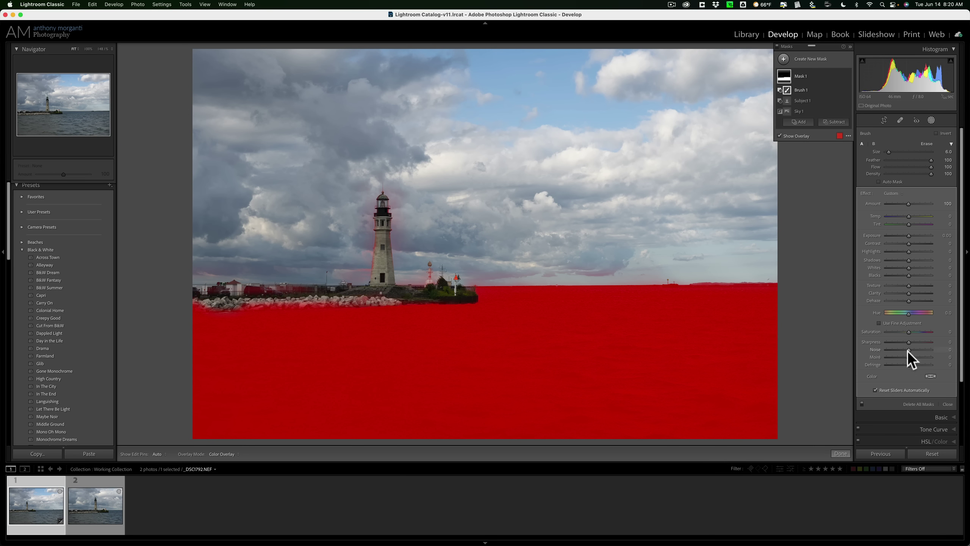
{"action": "left_click", "coordinate": [932, 453]}
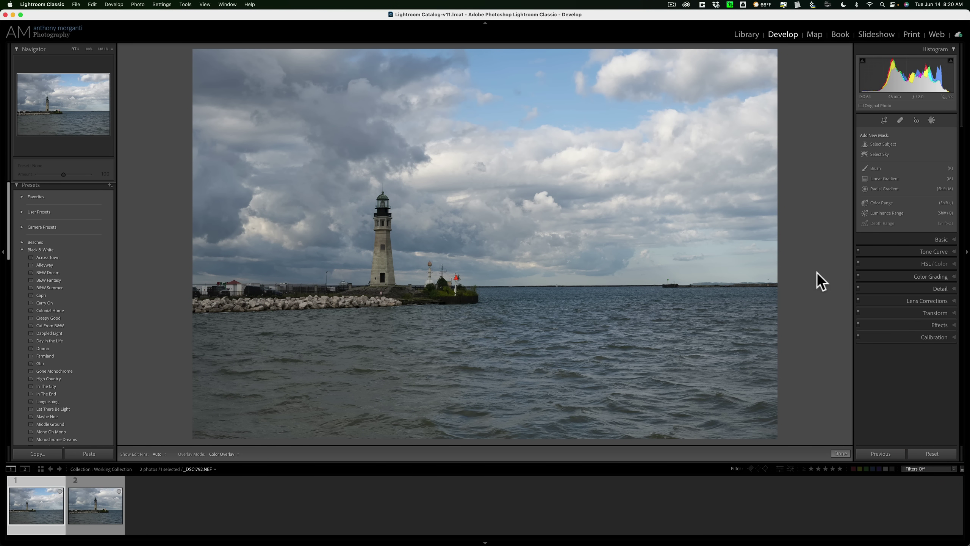
{"action": "left_click", "coordinate": [930, 122]}
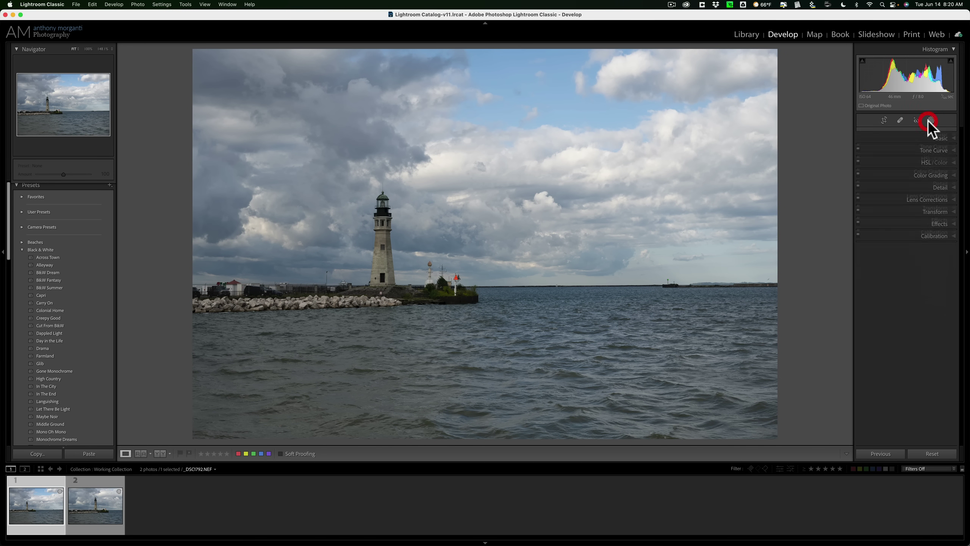
- Lower Highlights to -51 in the Basic panel to darken the clouds
{"action": "left_click", "coordinate": [937, 133]}
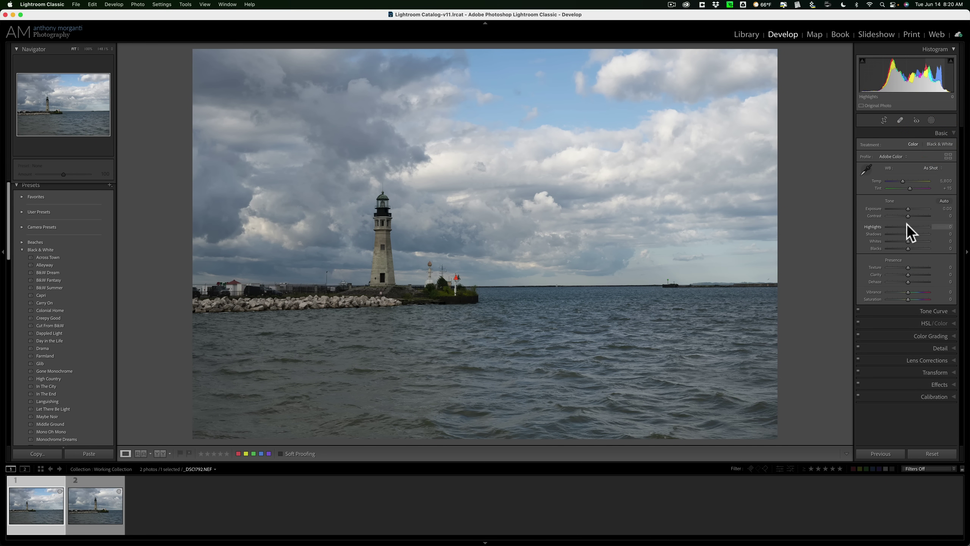
{"action": "left_click_drag", "start_coordinate": [907, 227], "coordinate": [912, 305]}
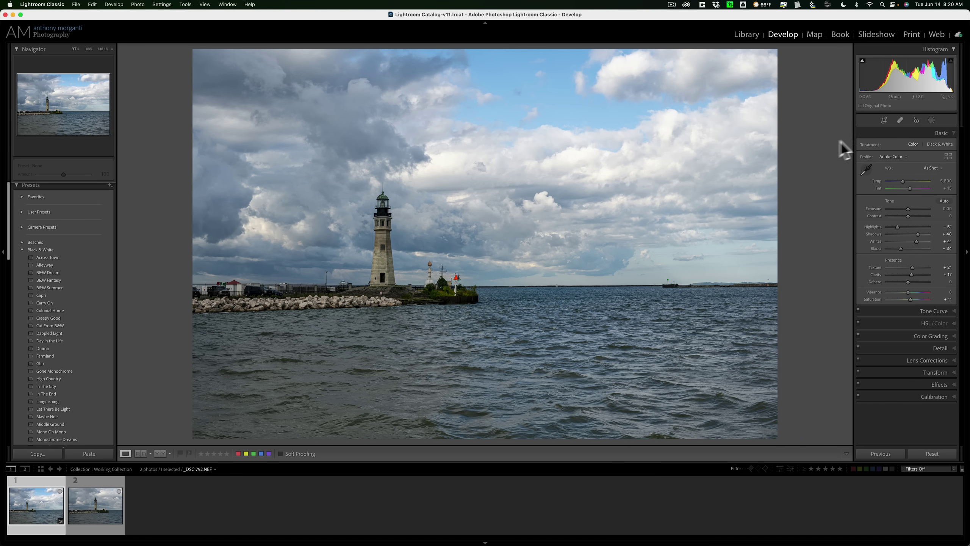
- Add an AI sky mask with Clarity 50, Contrast 29 and Texture -30
{"action": "left_click", "coordinate": [931, 121]}
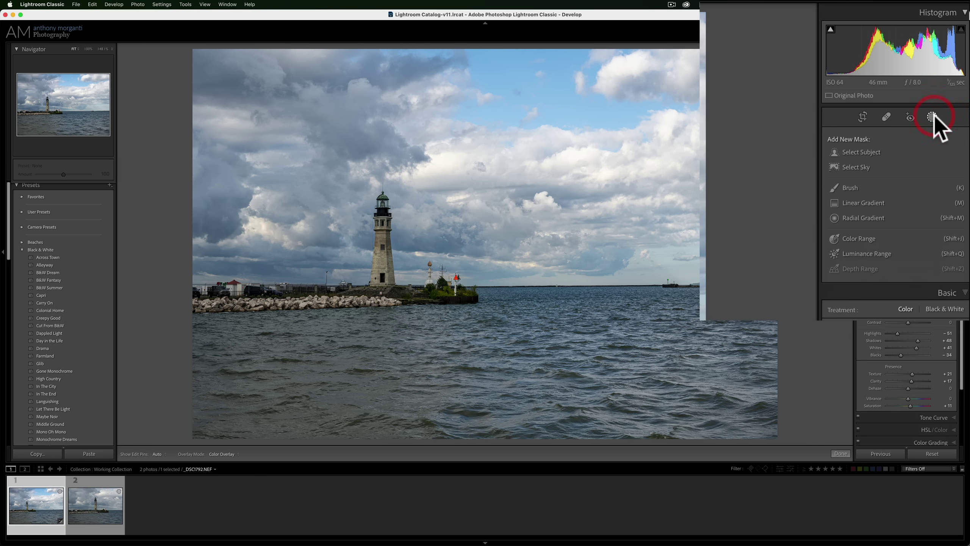
{"action": "left_click", "coordinate": [841, 167]}
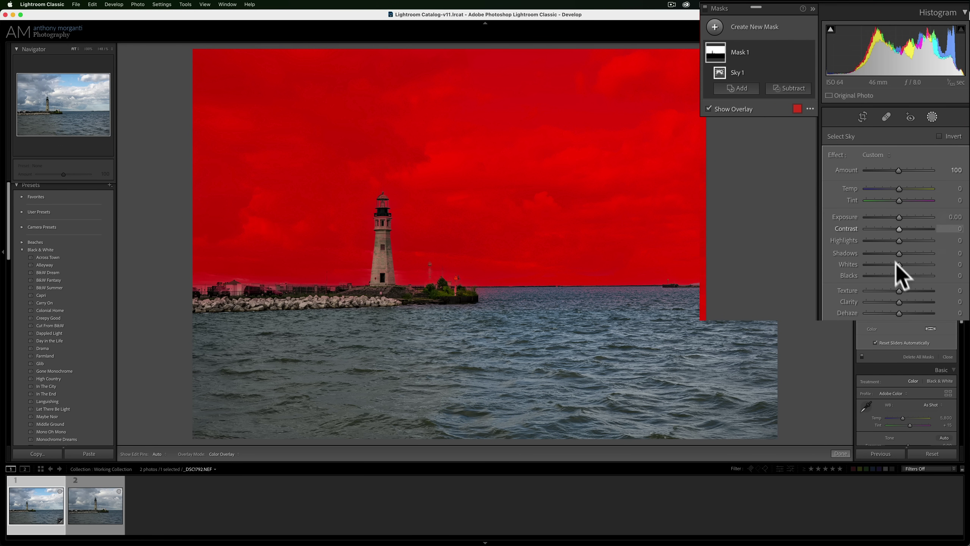
{"action": "left_click_drag", "start_coordinate": [898, 302], "coordinate": [912, 301]}
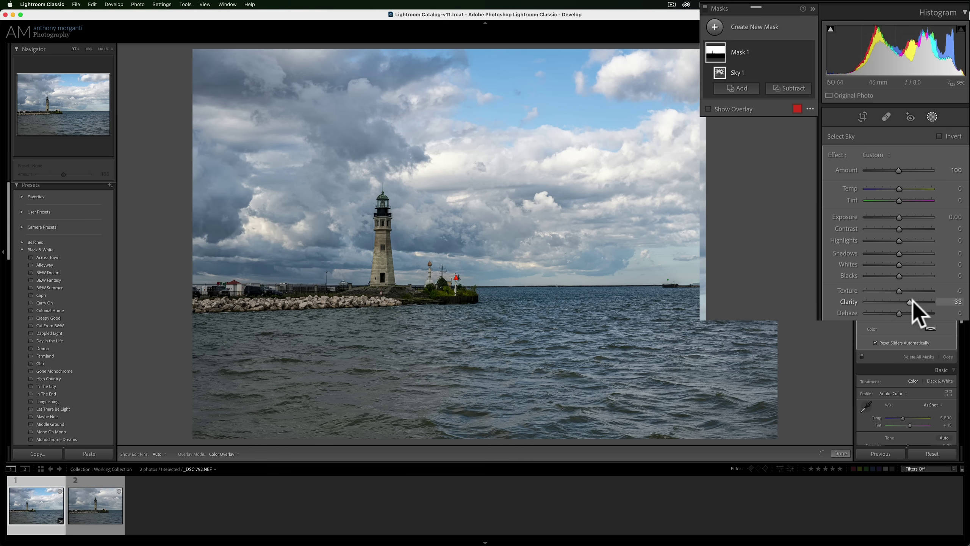
{"action": "left_click_drag", "start_coordinate": [899, 228], "coordinate": [908, 229]}
{"action": "left_click_drag", "start_coordinate": [898, 290], "coordinate": [885, 291]}
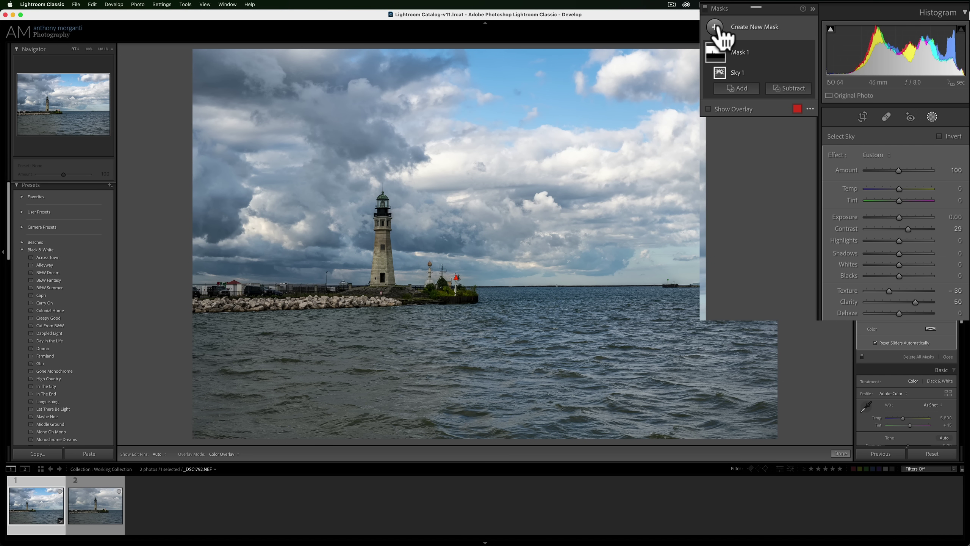
- Add a Select Subject mask on the lighthouse with Exposure +0.47, Texture 43, Clarity 18
{"action": "left_click", "coordinate": [715, 26]}
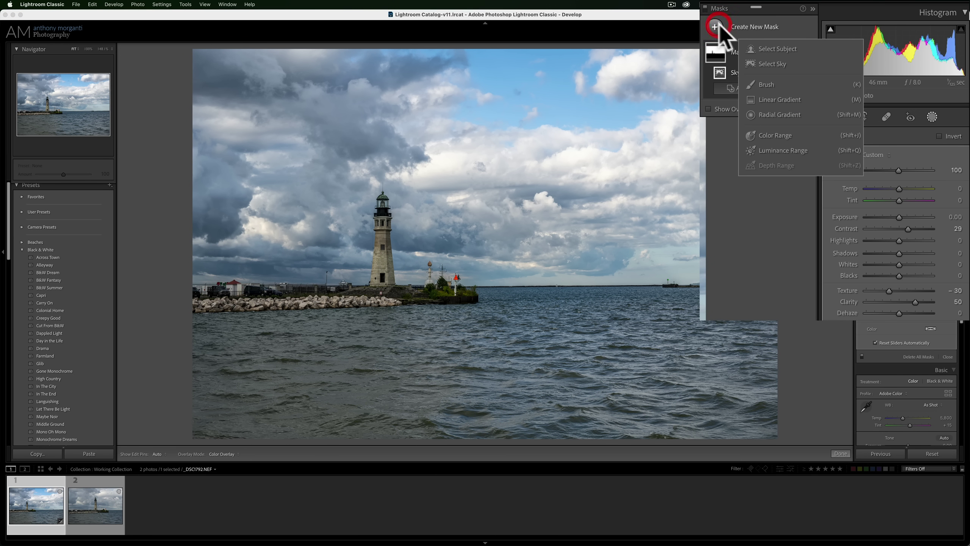
{"action": "left_click", "coordinate": [771, 48]}
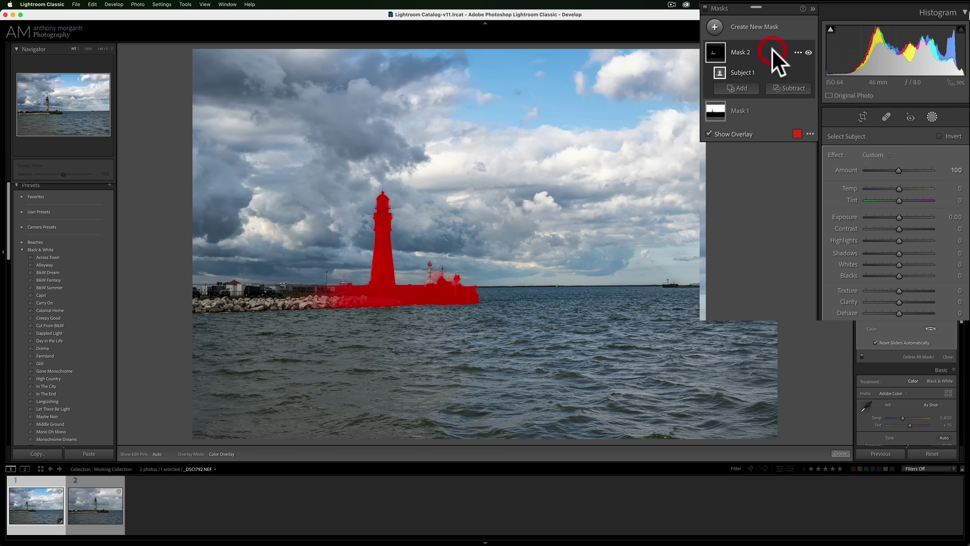
{"action": "left_click_drag", "start_coordinate": [899, 217], "coordinate": [900, 216]}
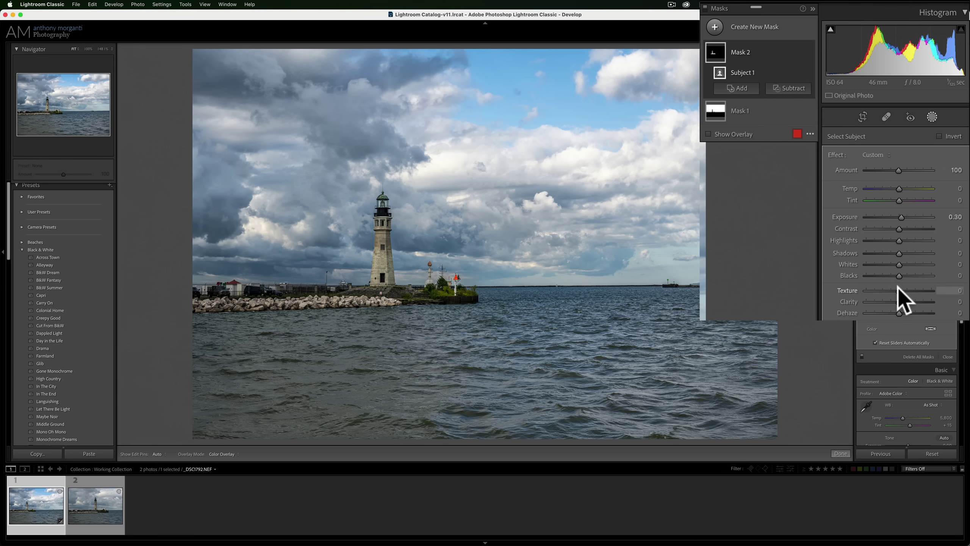
{"action": "mouse_move", "coordinate": [898, 289]}
{"action": "left_mouse_down"}
{"action": "mouse_move", "coordinate": [911, 288]}
{"action": "mouse_move", "coordinate": [903, 301]}
{"action": "left_mouse_up"}
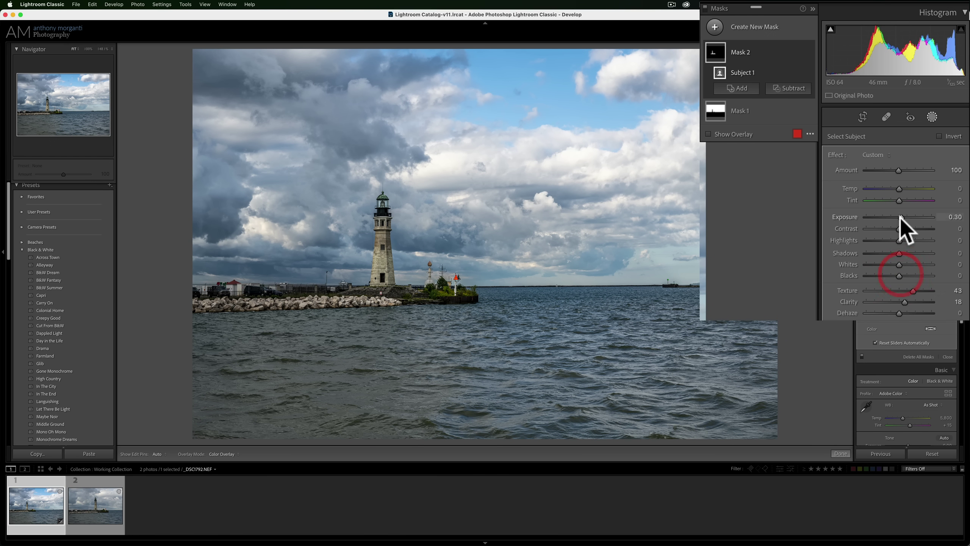
{"action": "left_click_drag", "start_coordinate": [900, 216], "coordinate": [900, 217]}
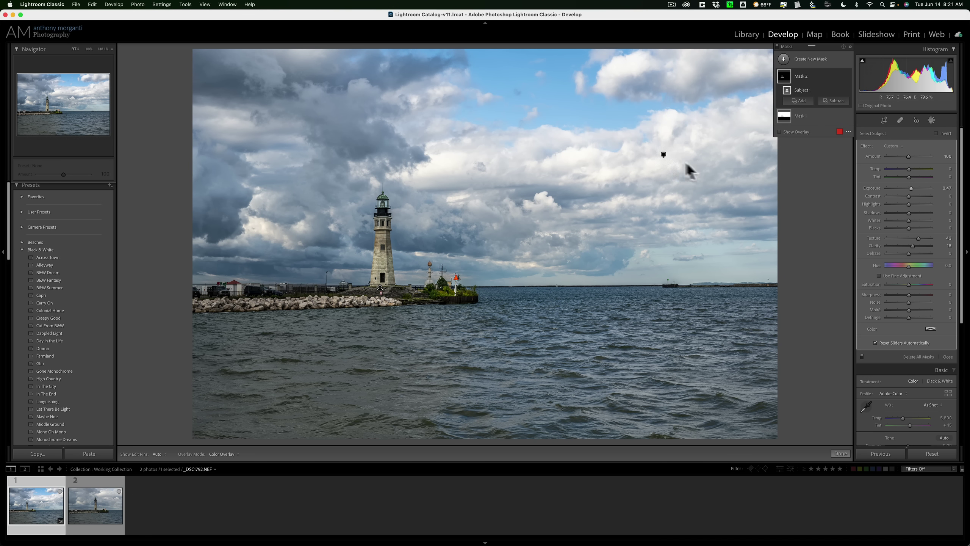
{"action": "mouse_move", "coordinate": [664, 154]}
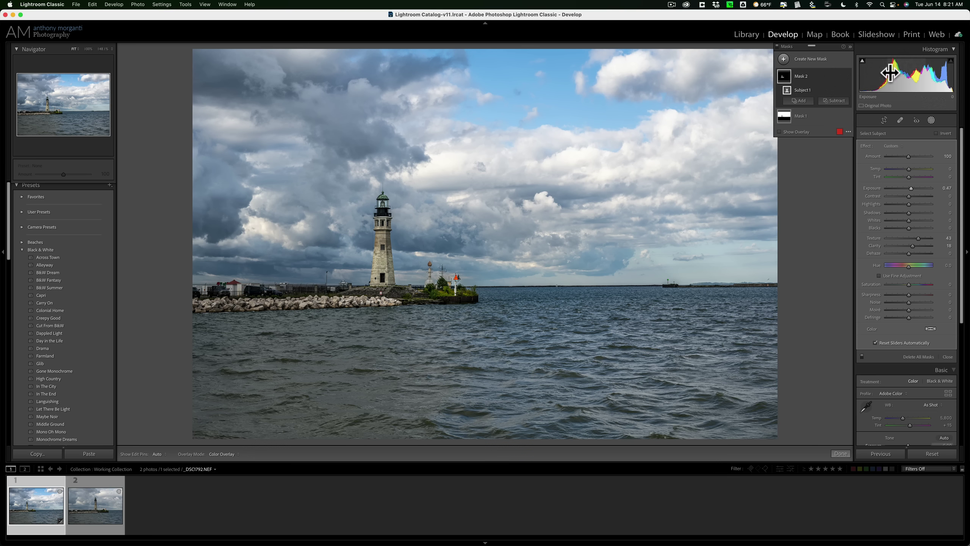
- Exit masking, collapse the Basic panel and open the second lighthouse photo
{"action": "left_click", "coordinate": [932, 121]}
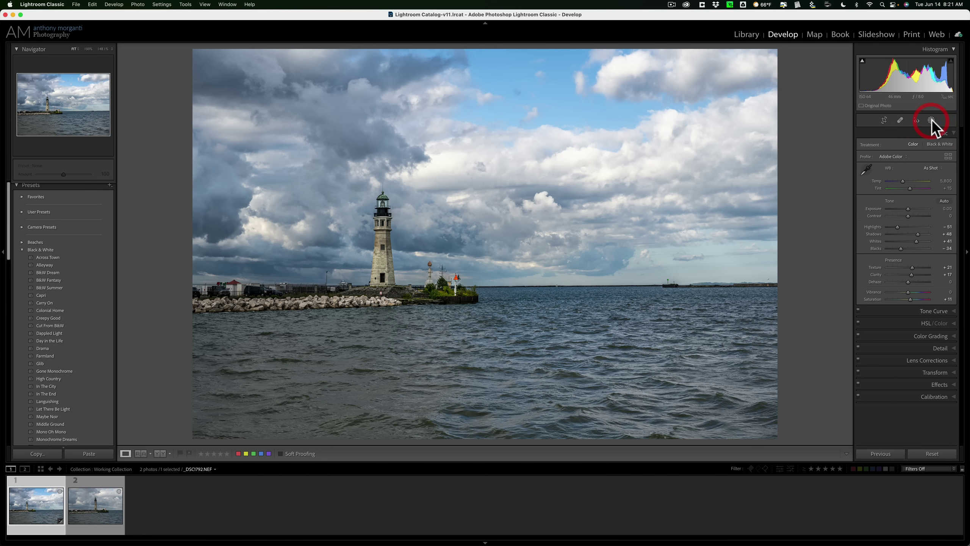
{"action": "left_click", "coordinate": [947, 133]}
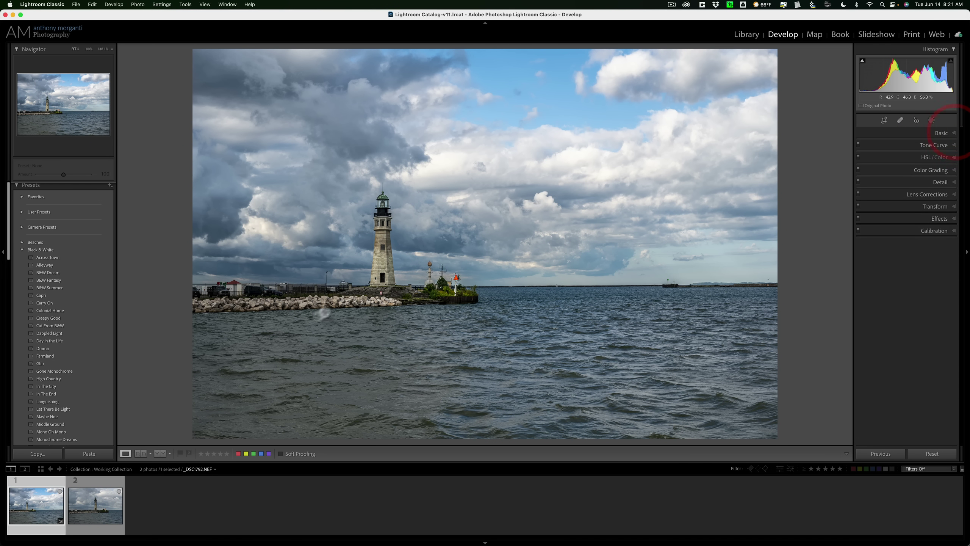
{"action": "left_click", "coordinate": [97, 495]}
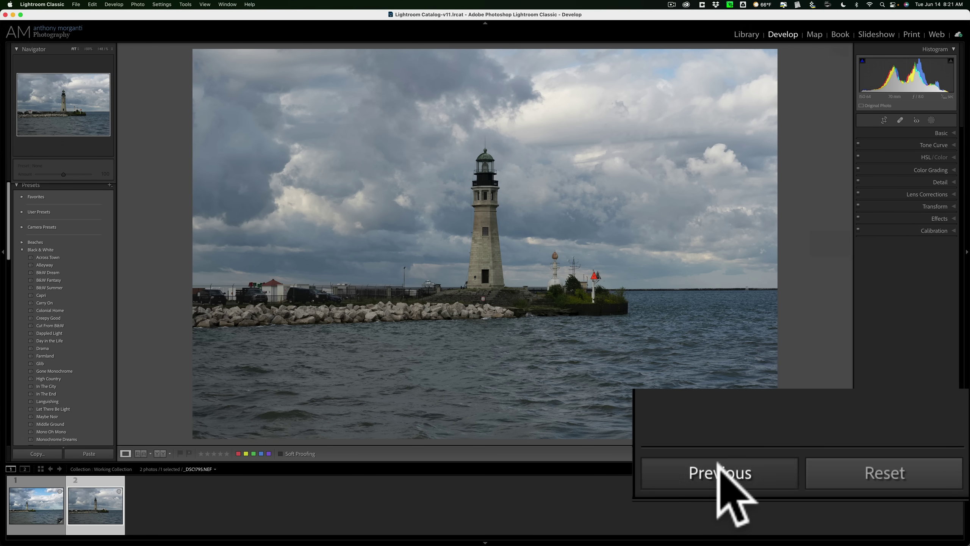
- Paste the previous photo's settings onto this one, then return to _DSC7792.NEF
{"action": "left_click", "coordinate": [880, 453]}
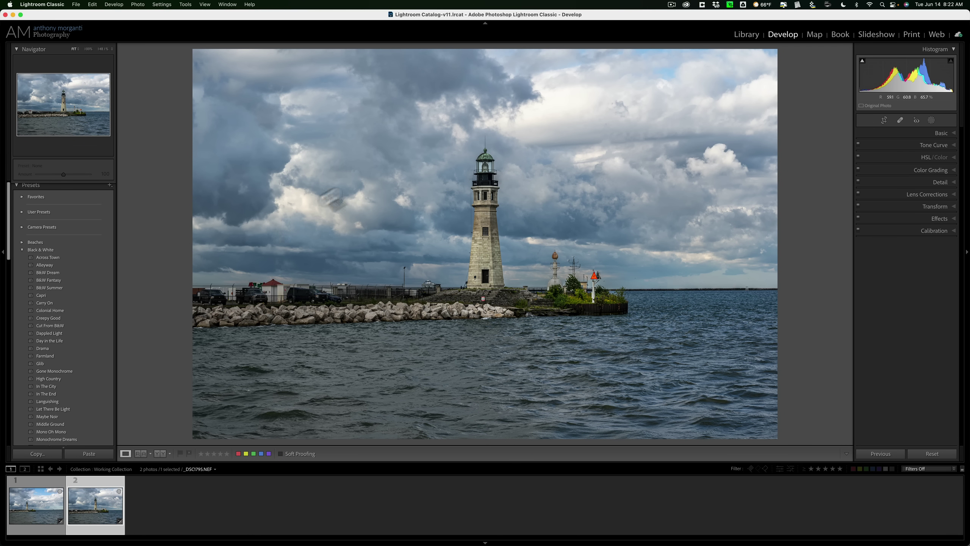
{"action": "left_click", "coordinate": [27, 510]}
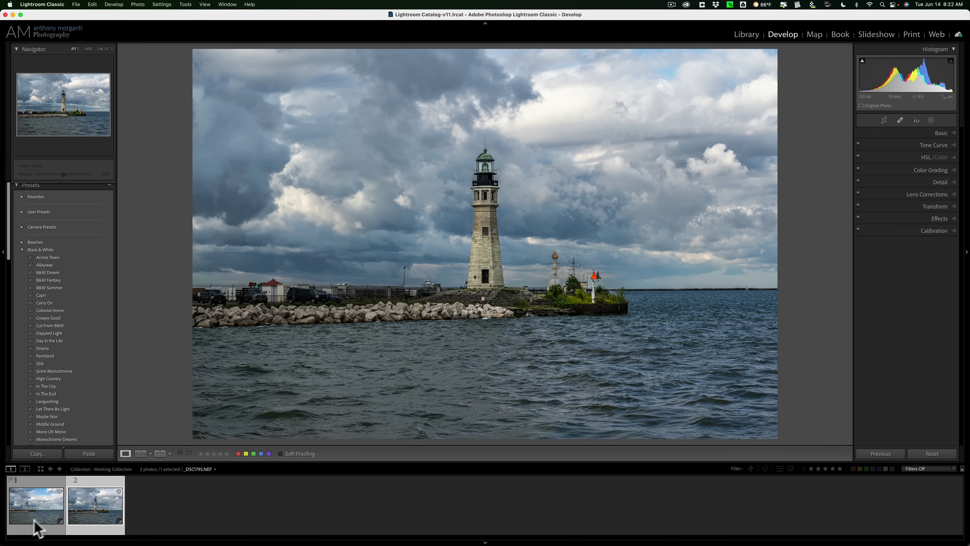
{"action": "left_click", "coordinate": [34, 509]}
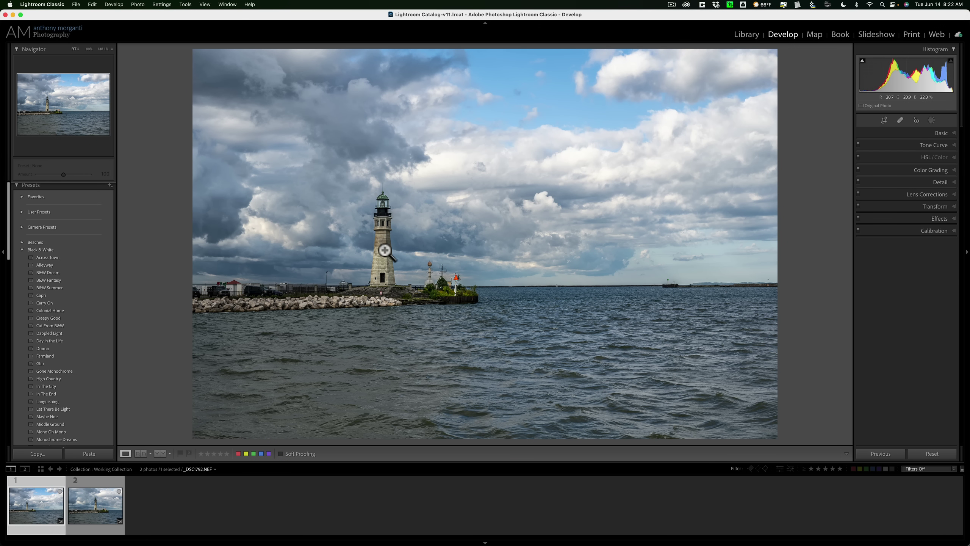
- Return to _DSC7795.NEF and inspect its pasted Mask 1 and Mask 2, then close Masking
{"action": "left_click", "coordinate": [100, 504]}
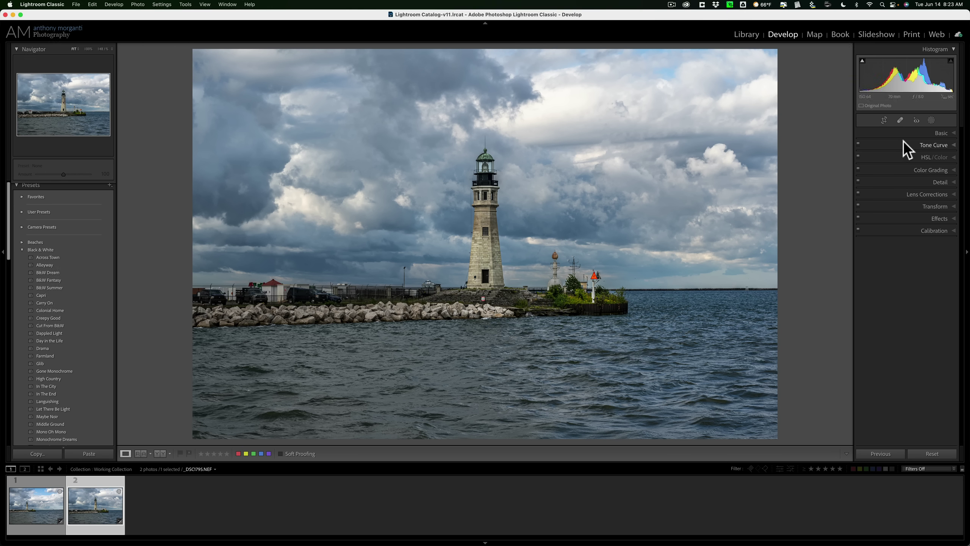
{"action": "left_click", "coordinate": [931, 120]}
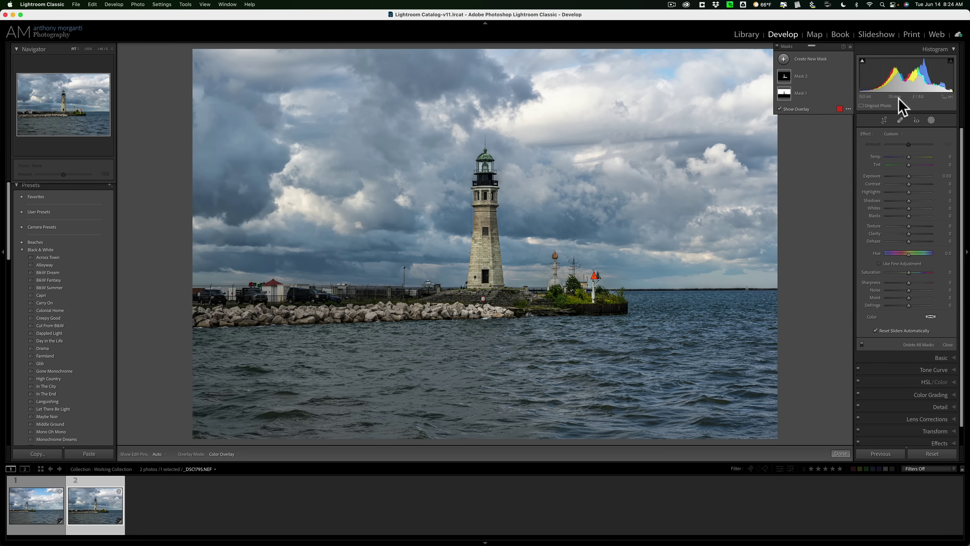
{"action": "left_click", "coordinate": [931, 119]}
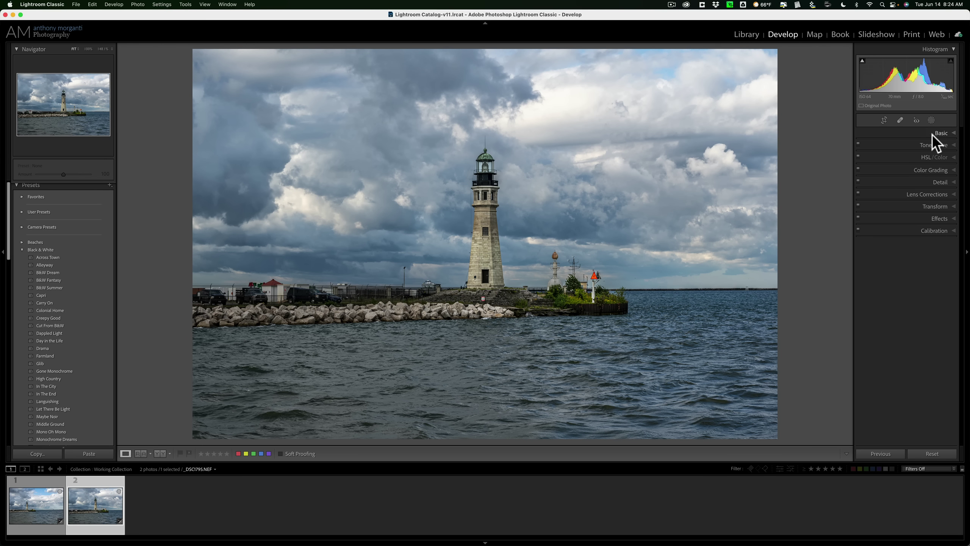
- Open the Crop tool and cycle overlays: grid, golden ratio, golden spiral, aspect ratios, fine grid
{"action": "left_click", "coordinate": [884, 121]}
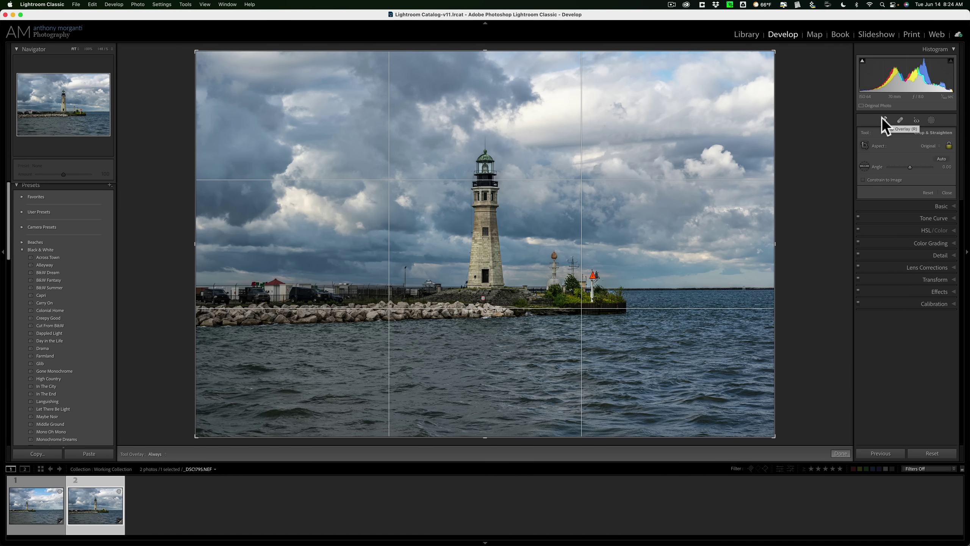
{"action": "key", "text": "o"}
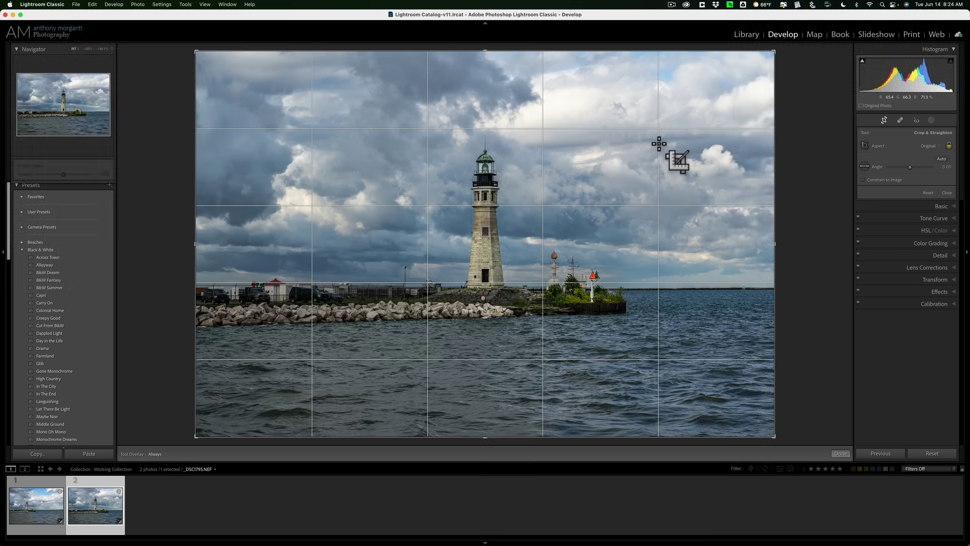
{"action": "key", "text": "o"}
{"action": "key", "text": "o"}
{"action": "key", "text": "o"}
{"action": "key", "text": "o"}
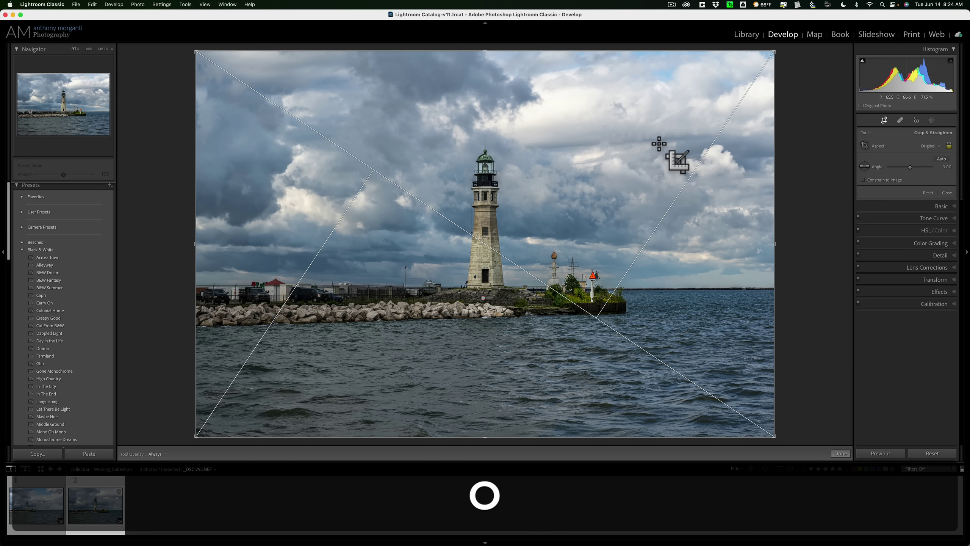
{"action": "key", "text": "o"}
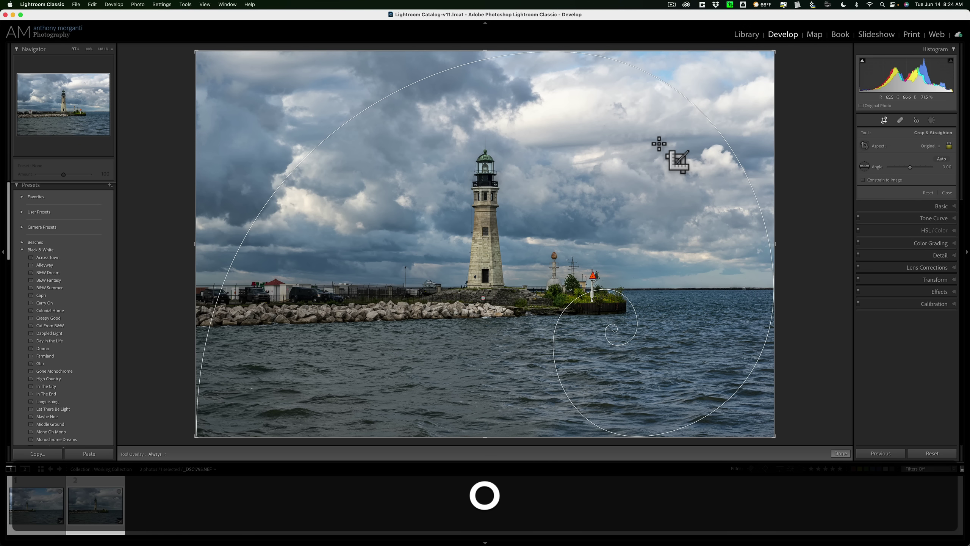
{"action": "key", "text": "o"}
{"action": "key", "text": "o"}
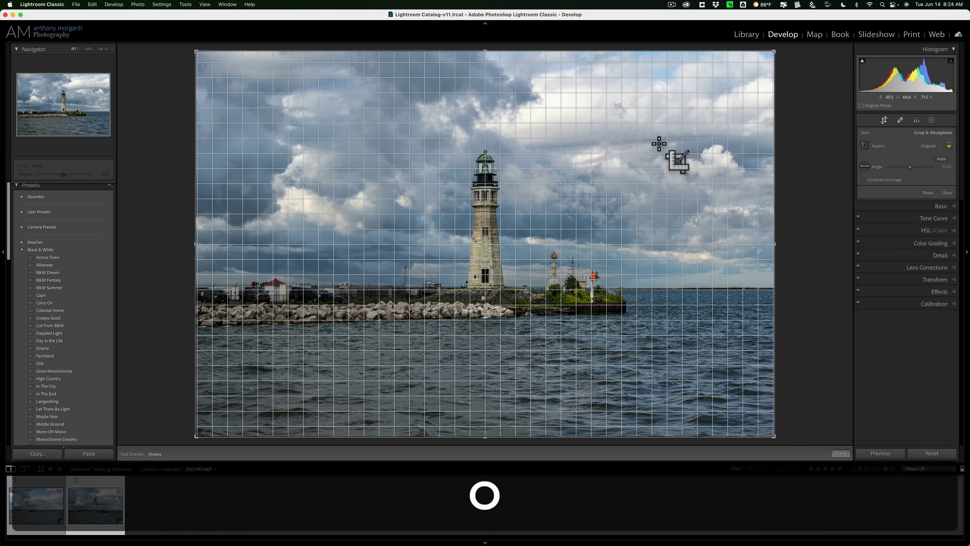
{"action": "key", "text": "o"}
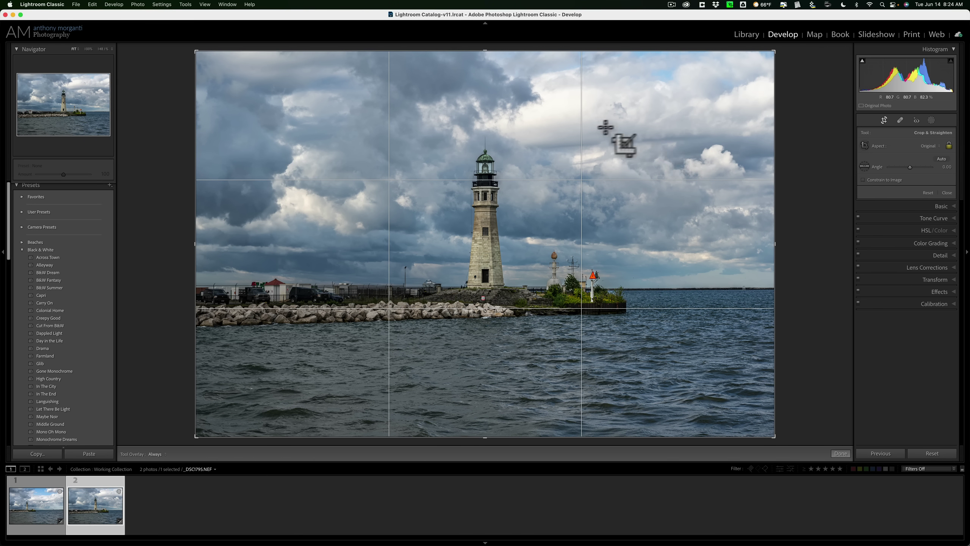
- Close the crop tool, leaving _DSC7795.NEF's framing unchanged
{"action": "left_click", "coordinate": [883, 119]}
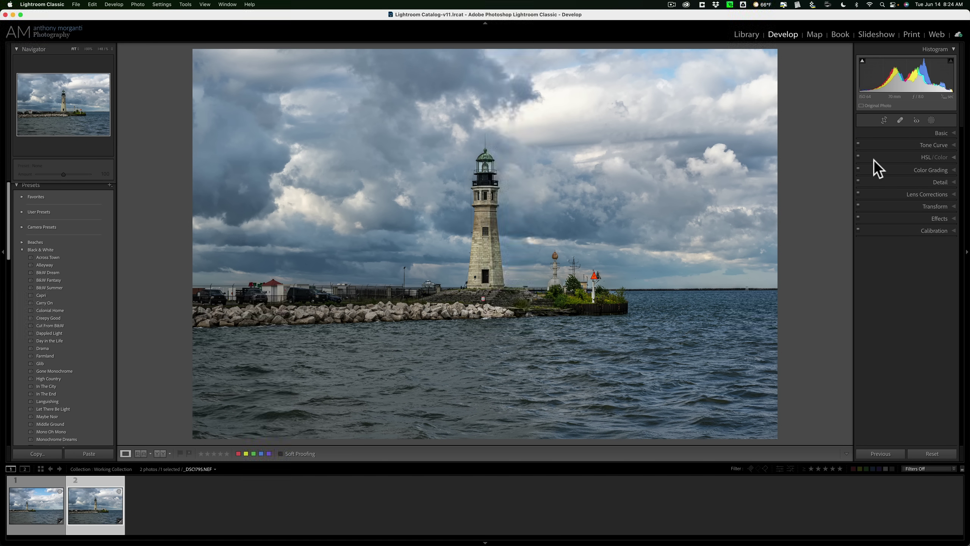